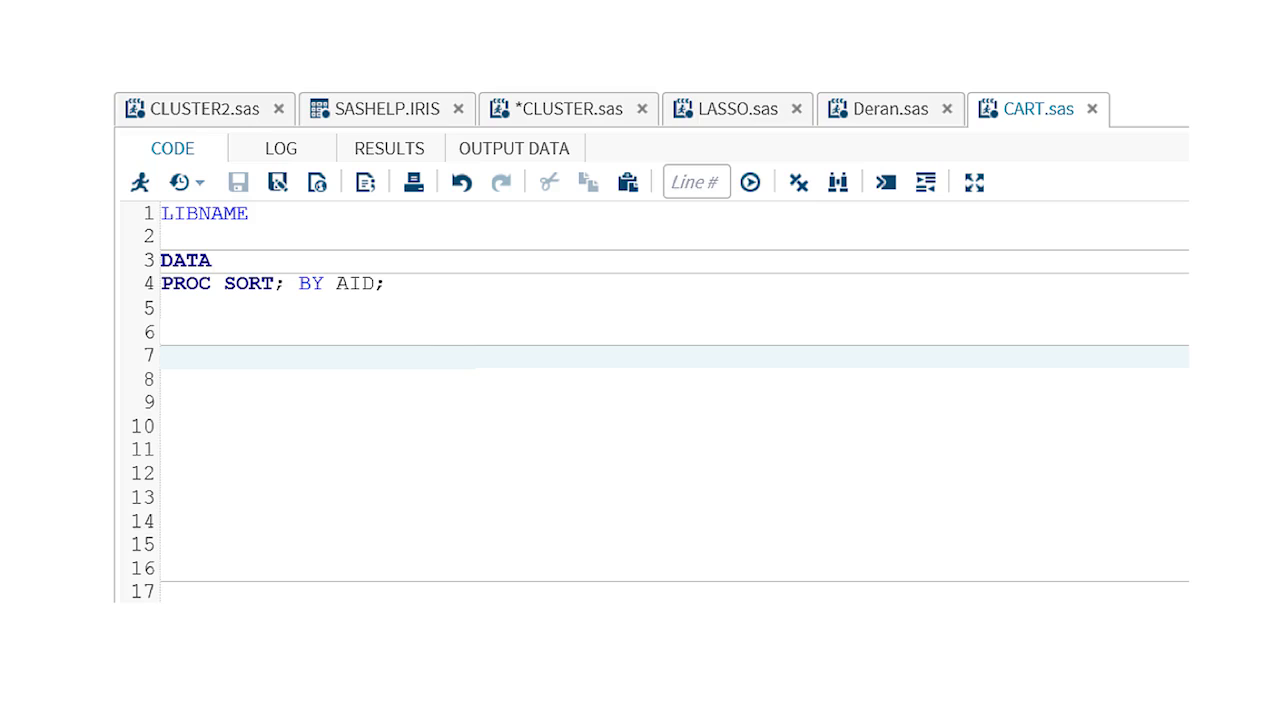
- Make the library read-only, add a DATA step setting mydata.treeaddhealth, turn on ODS graphics, and start proc hpsplit
{"action": "type", "text": "mydata \"/courses/d1"}
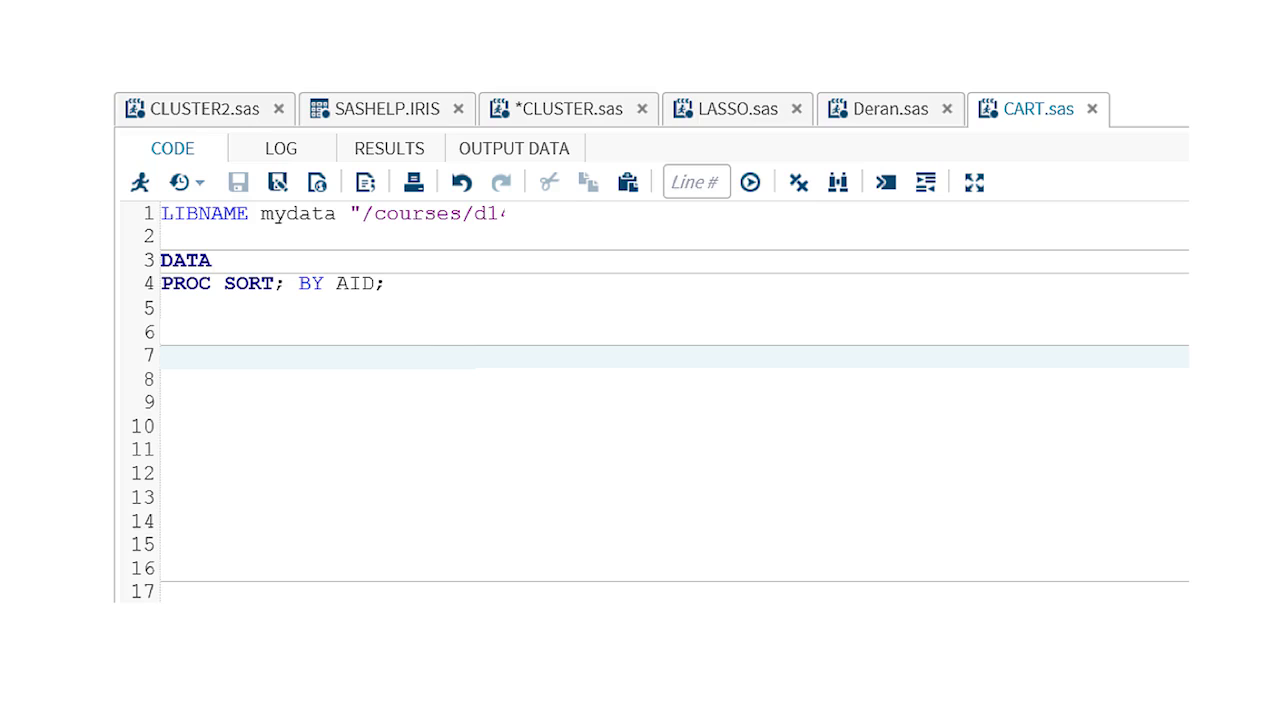
{"action": "type", "text": "406ae5ba27fe300 \" access=readonly;"}
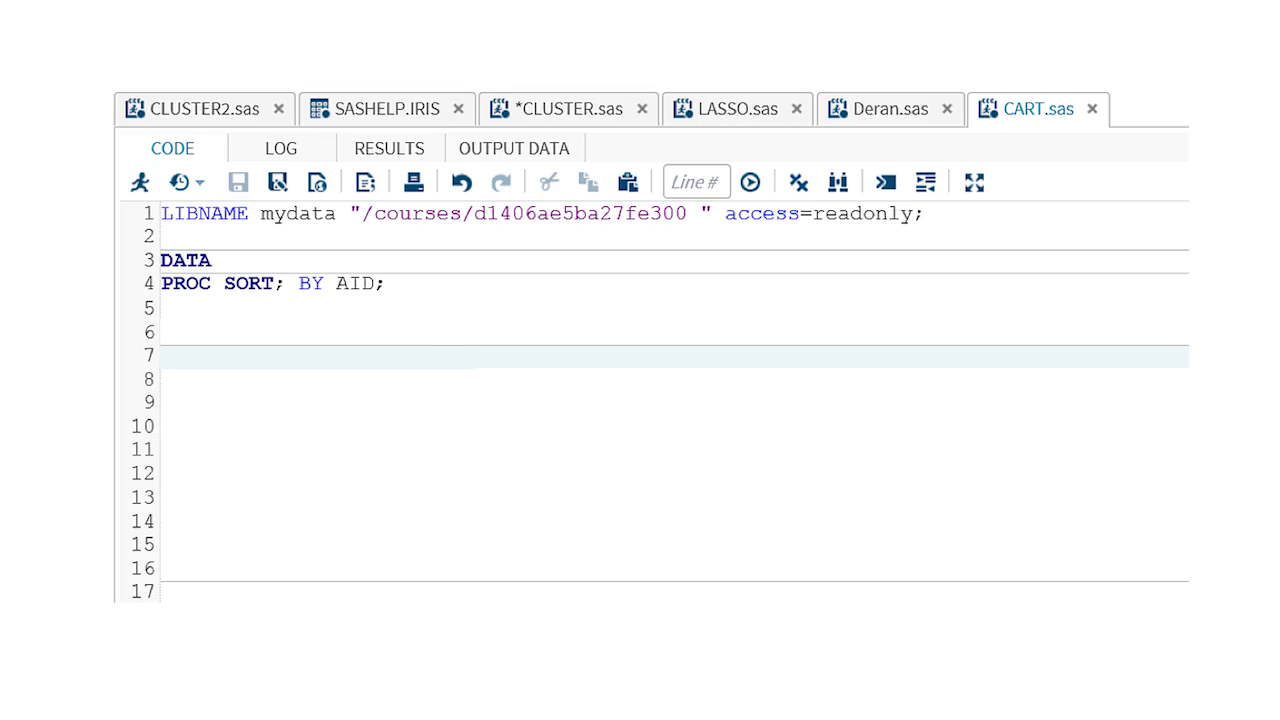
{"action": "type", "text": "  DATA new; set my"}
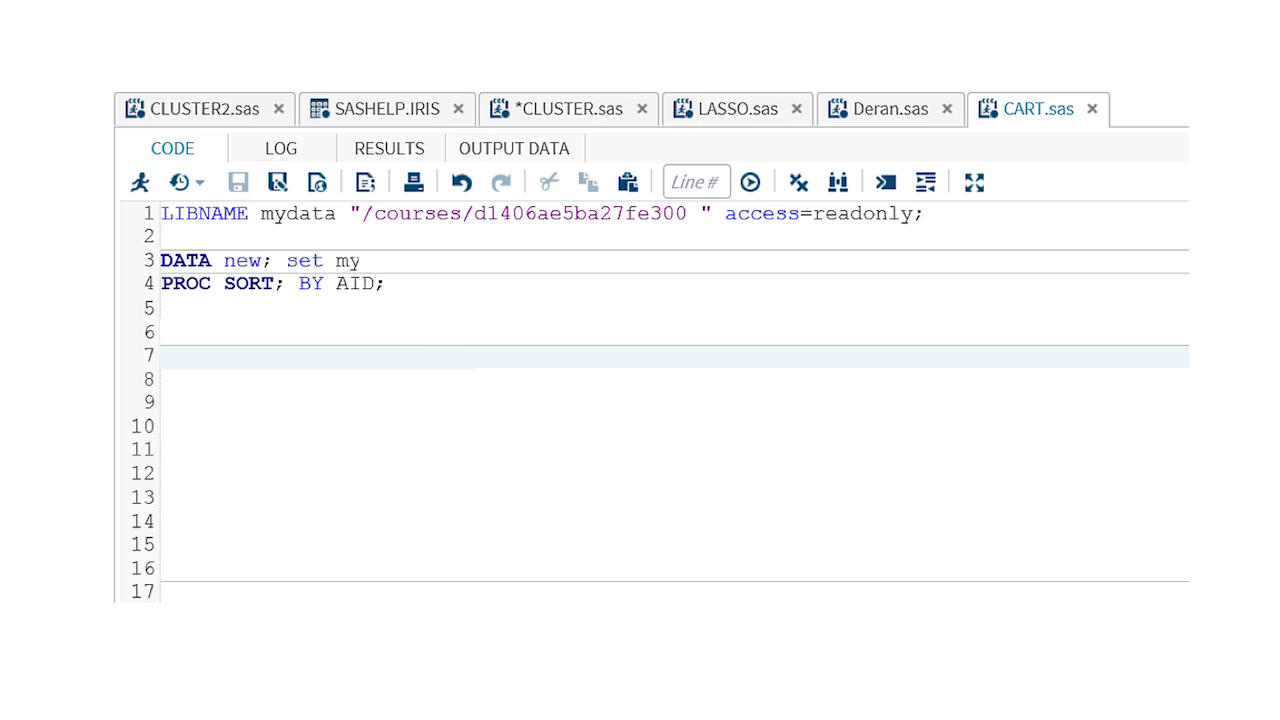
{"action": "type", "text": "data.treeaddhealth;"}
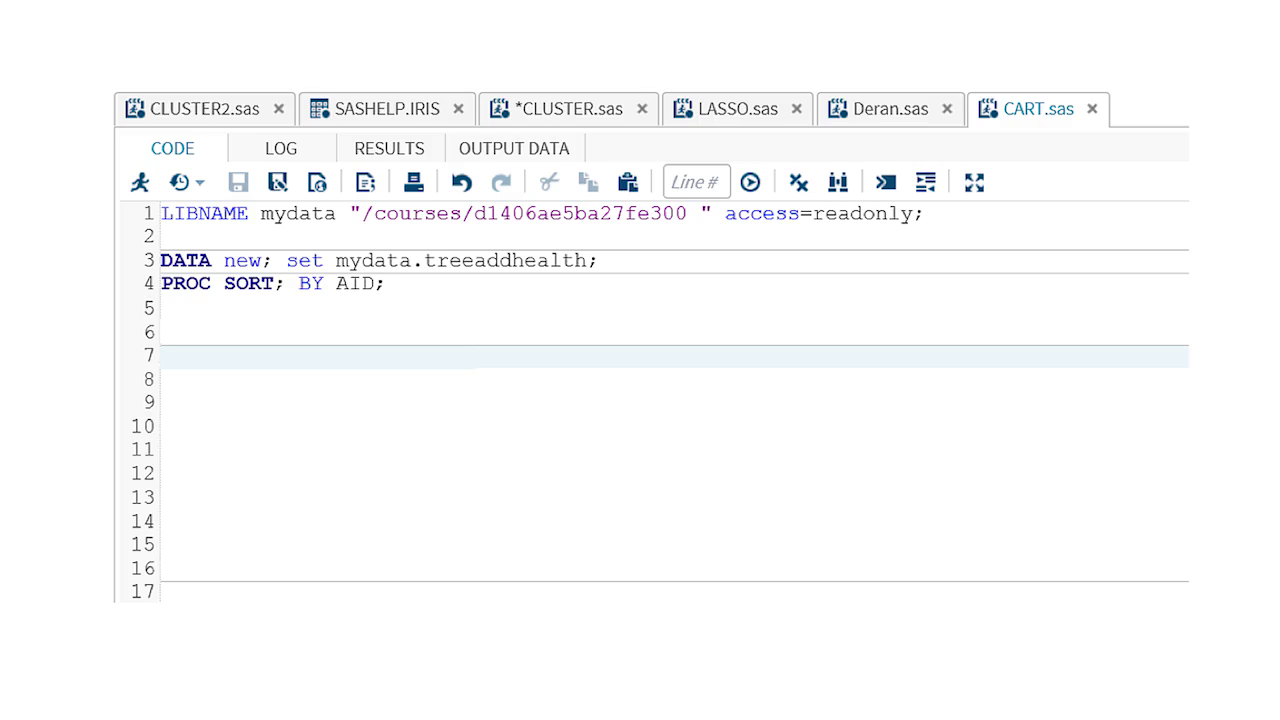
{"action": "type", "text": "ods graphic"}
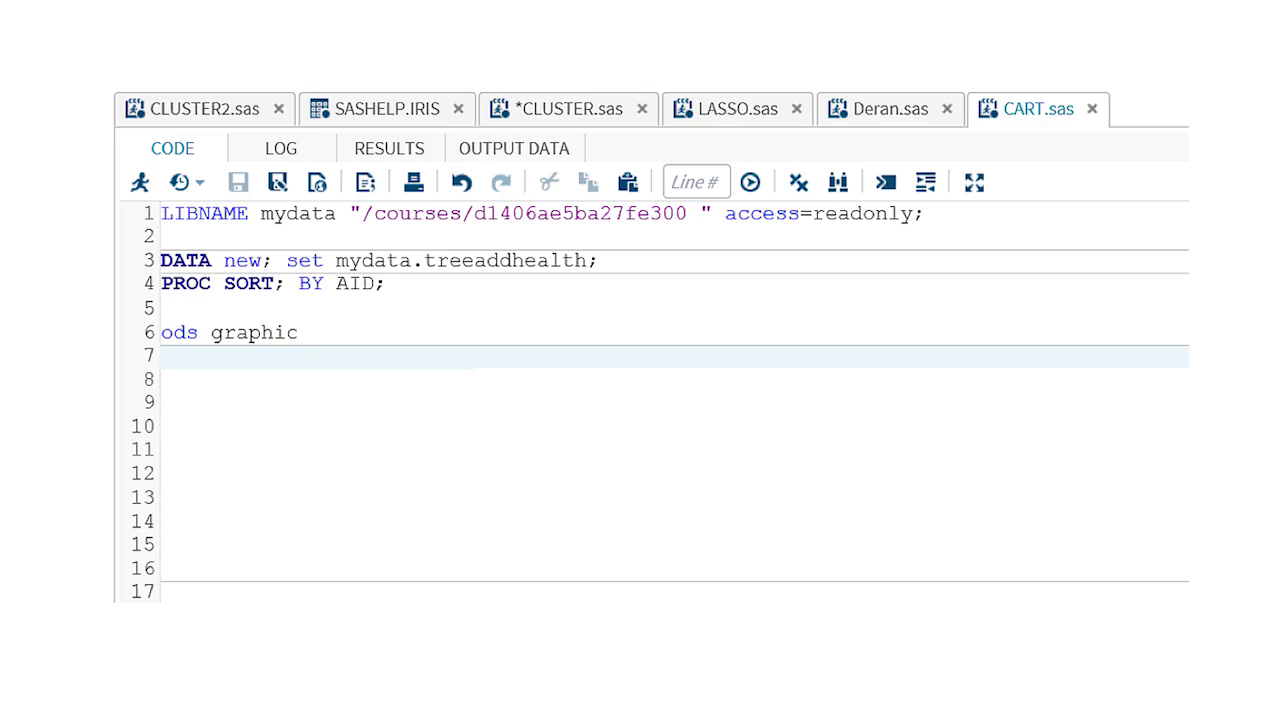
{"action": "type", "text": "s on;"}
{"action": "type", "text": "proc hpsplit"}
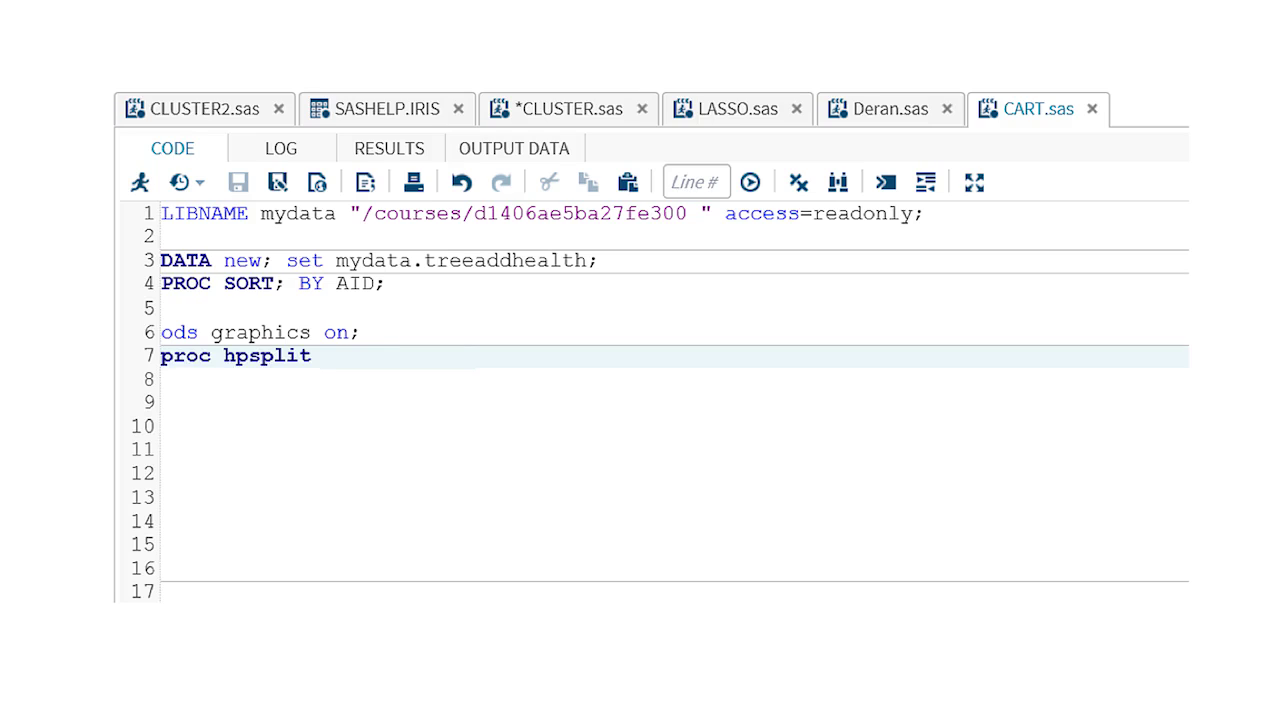
- Set seed=15531 and declare TREG1, BIO_SEX, race, substance-use, Cigavail and EXPEL1 as class variables
{"action": "type", "text": "seed="}
{"action": "type", "text": "15531;"}
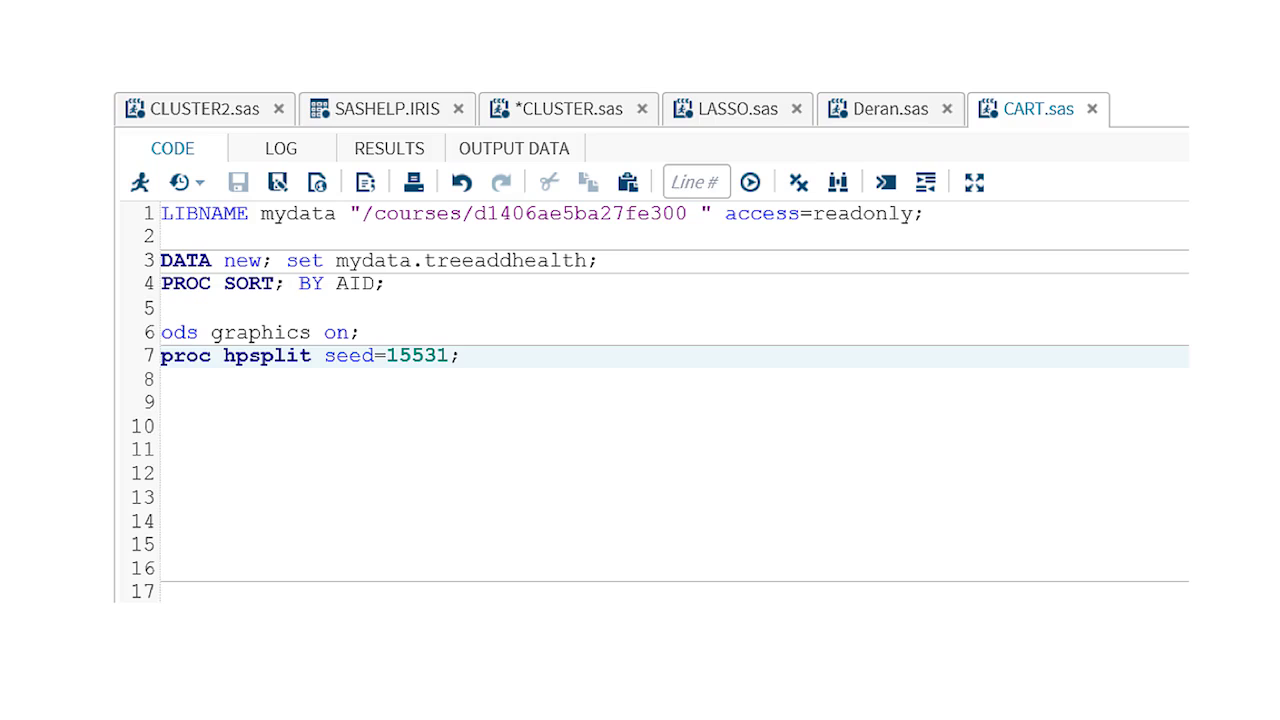
{"action": "type", "text": "clas"}
{"action": "type", "text": "s TREG1"}
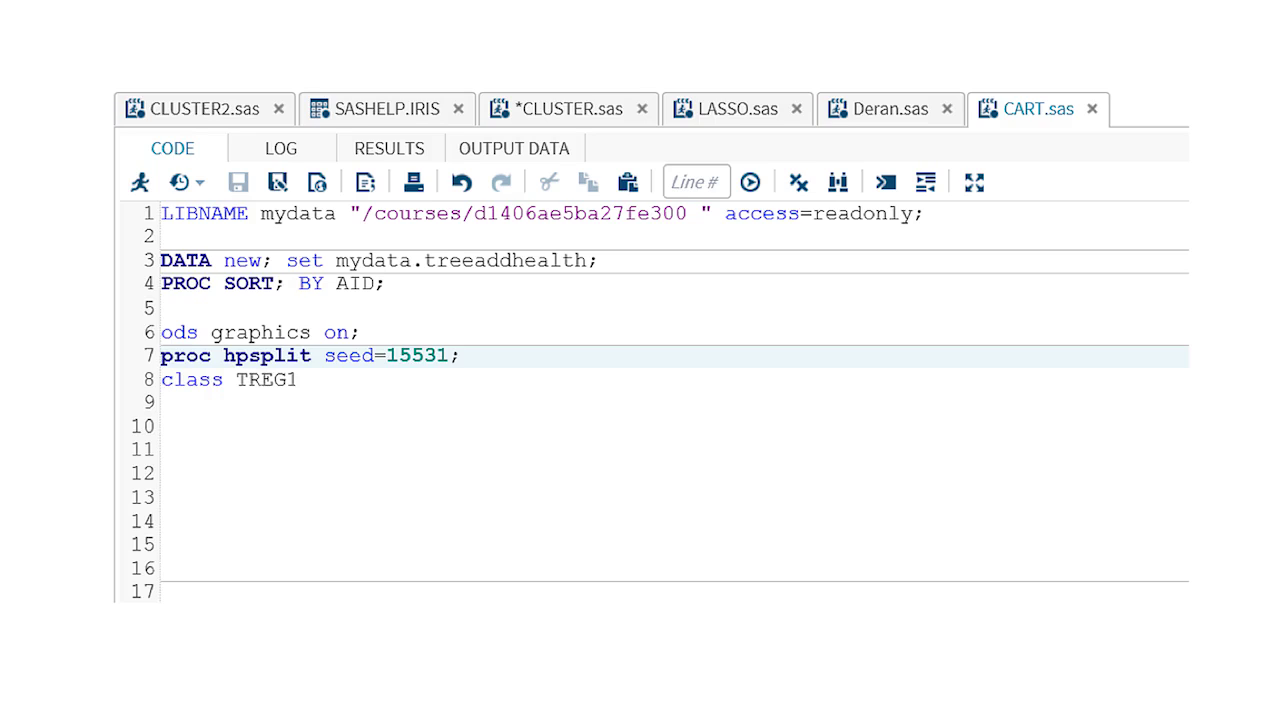
{"action": "type", "text": " BIO_SEX HISPANIC WHITE BLACK NA"}
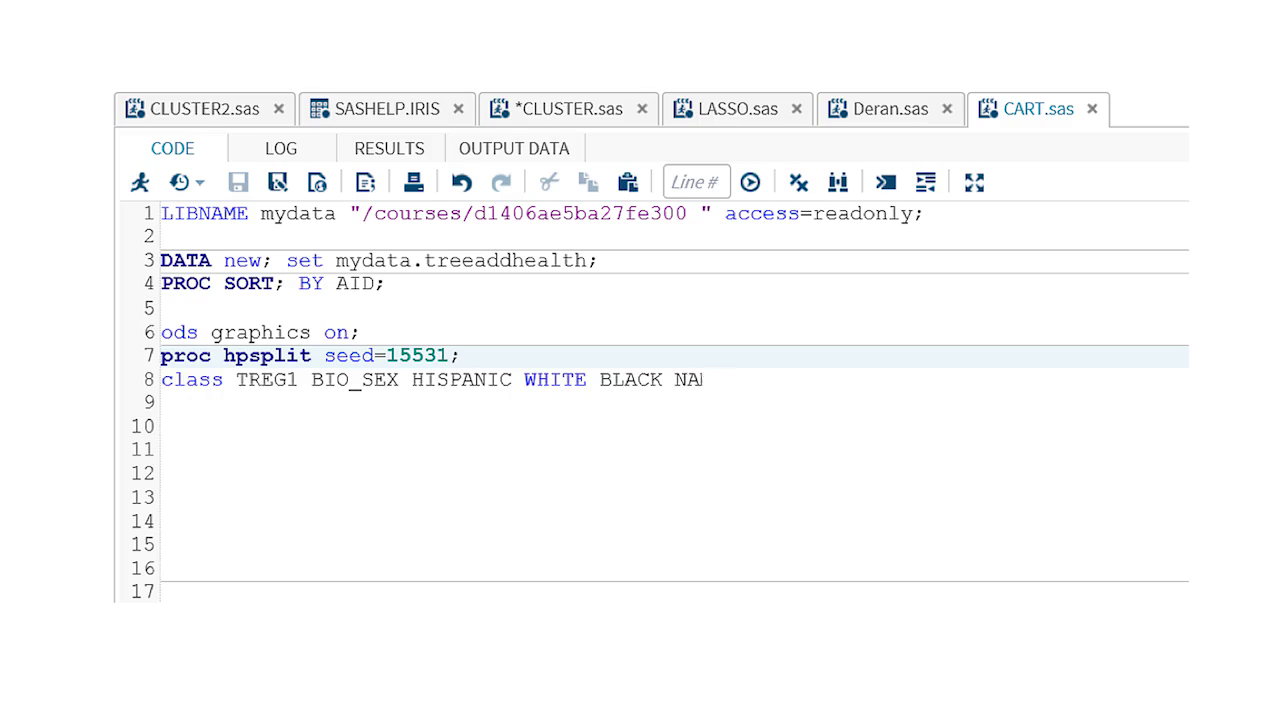
{"action": "type", "text": "MERICAN ASIAN"}
{"action": "key", "text": "Return"}
{"action": "type", "text": "alcevr1 marever1 cocever1 in"}
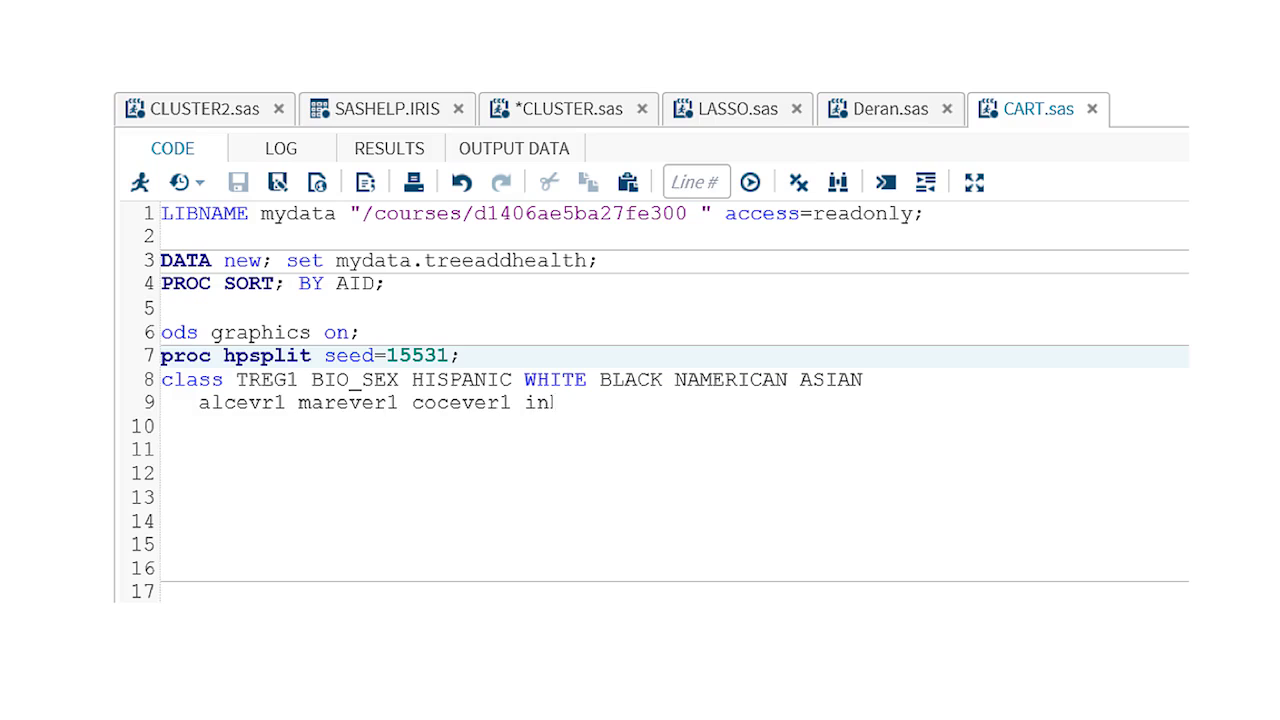
{"action": "type", "text": "hever1 Cigavail EXPEL1 ;"}
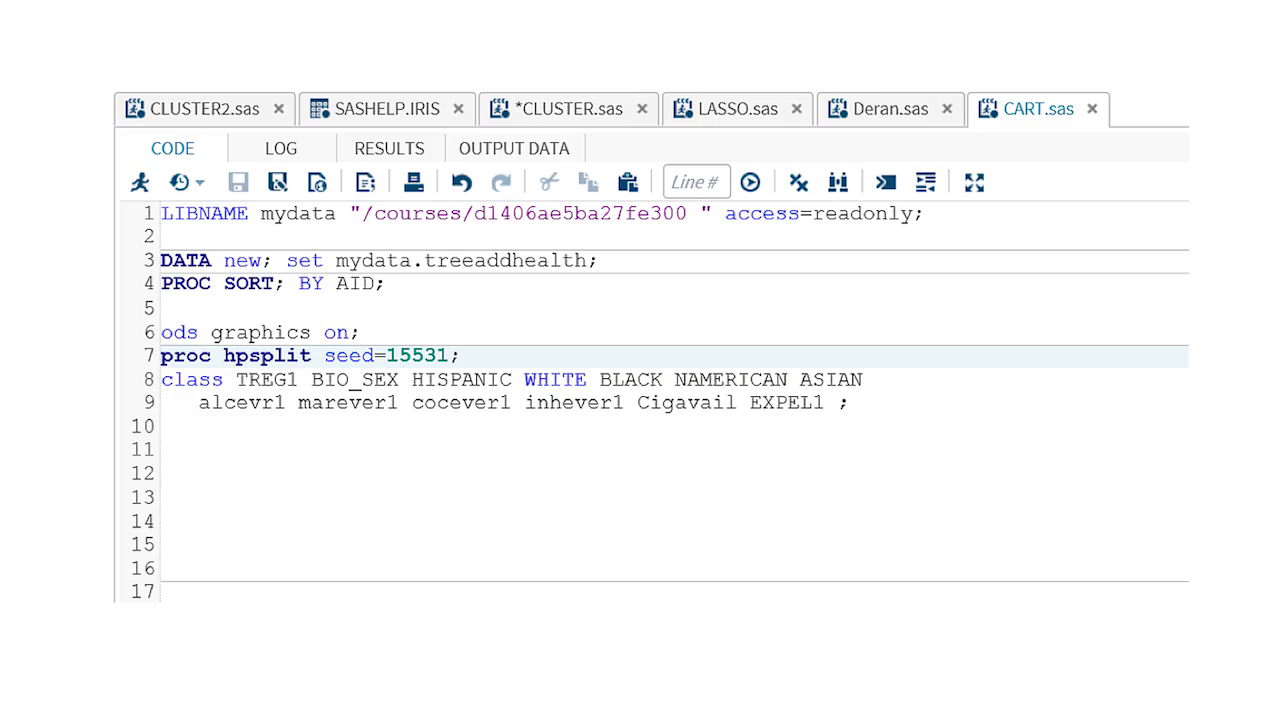
{"action": "type", "text": "model"}
{"action": "type", "text": " TREG1"}
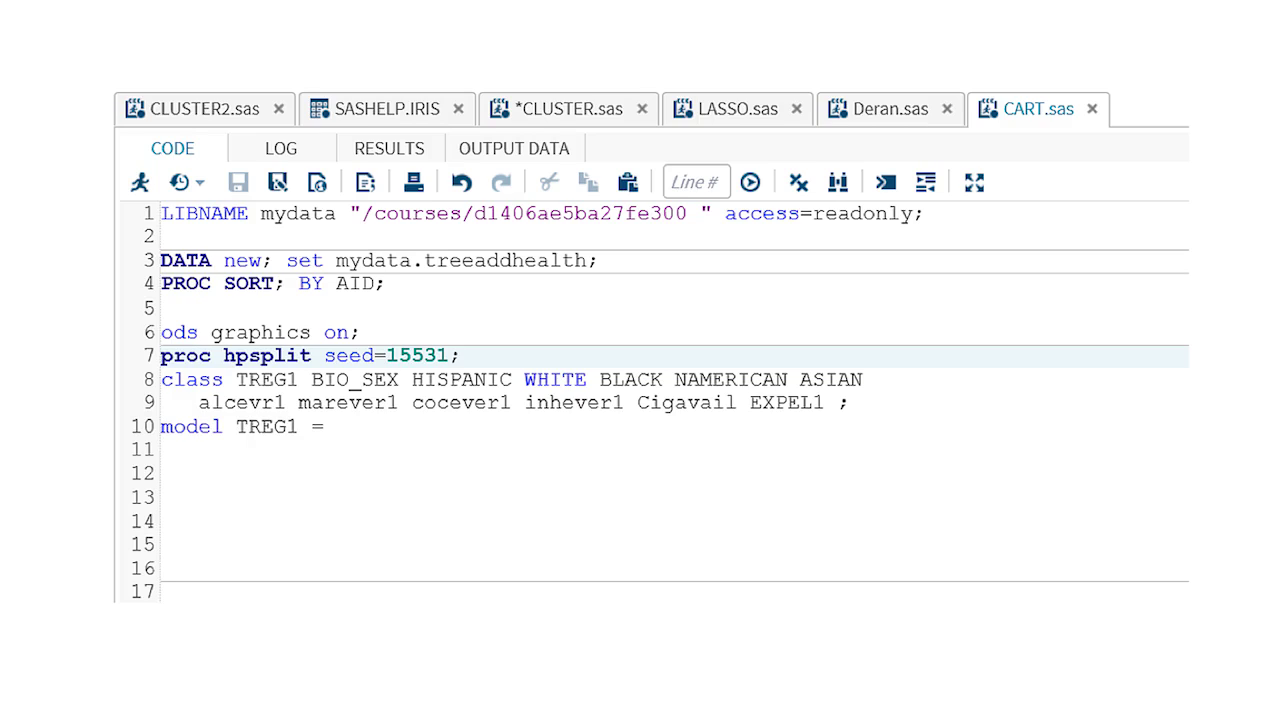
{"action": "type", "text": " = AGE BIO_SEX HISPANIC WHITE BL"}
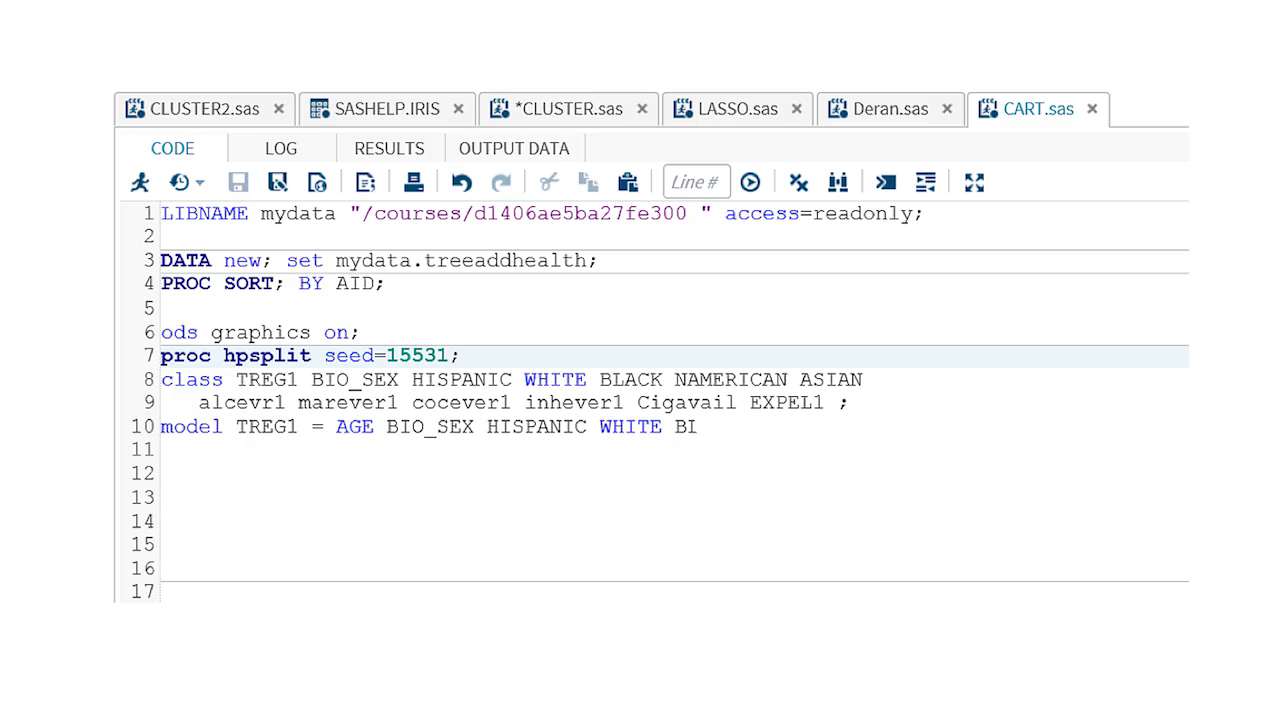
{"action": "type", "text": "ACK NAMERICAN ASIAN alcevr1 ALCPROBS1"}
- Extend the model predictors from marever1 through PARACTV and FAMCONCT, ending with GPA1;
{"action": "key", "text": "Return"}
{"action": "type", "text": "marever1 cocever1 inhever1 D"}
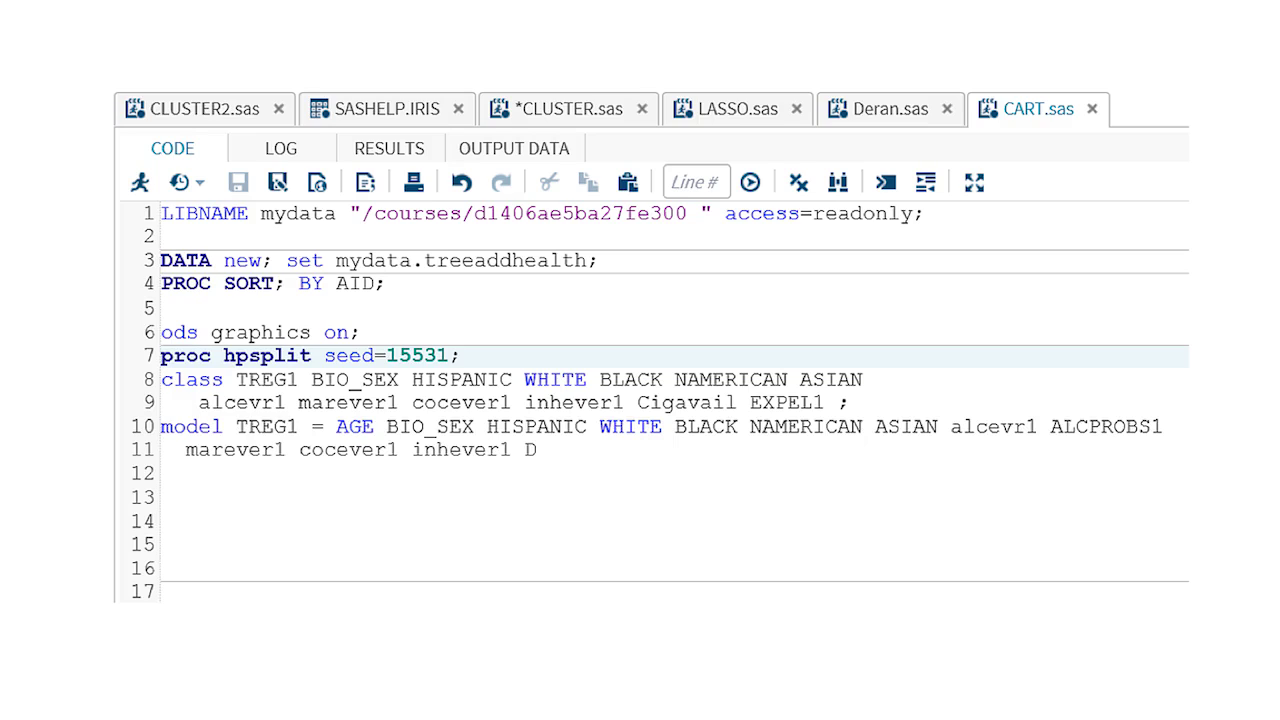
{"action": "type", "text": "EVIANT1 VIOL1 DEP1 ESTEEM1 PARPRES PARACTV"}
{"action": "key", "text": "Return"}
{"action": "type", "text": "FAM"}
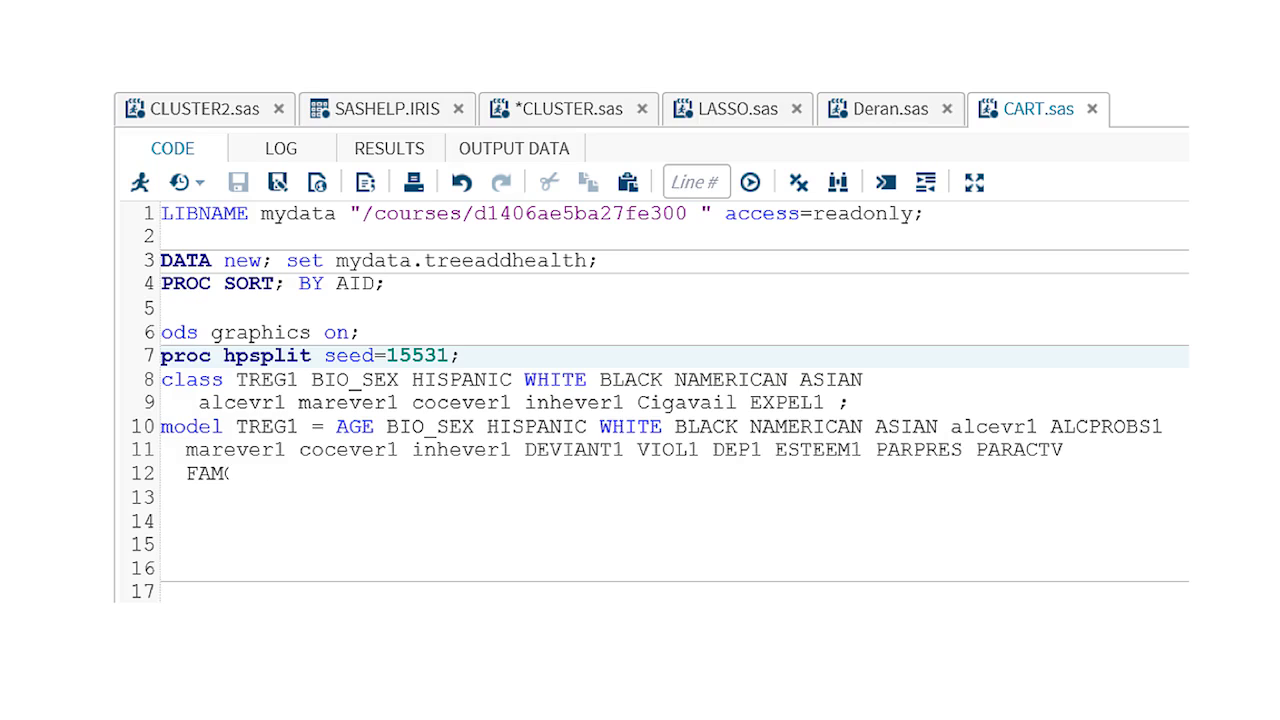
{"action": "type", "text": "CONCT Cigavail PASSIST schconn1 EXPEL1 GPA1; "}
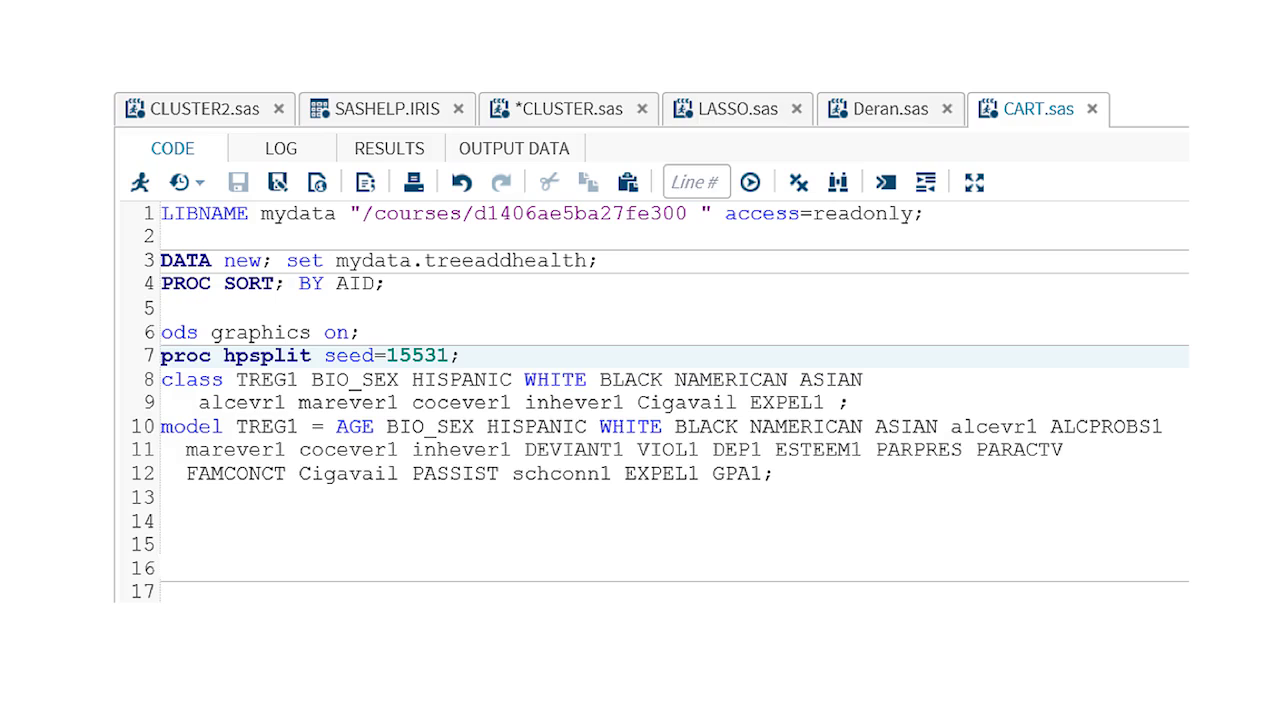
{"action": "type", "text": "grow prune"}
- Specify grow entropy; and prune costcomplexity;, then end the procedure with RUN;
{"action": "type", "text": "entropy;"}
{"action": "key", "text": "Down"}
{"action": "type", "text": "costcomplexity;  "}
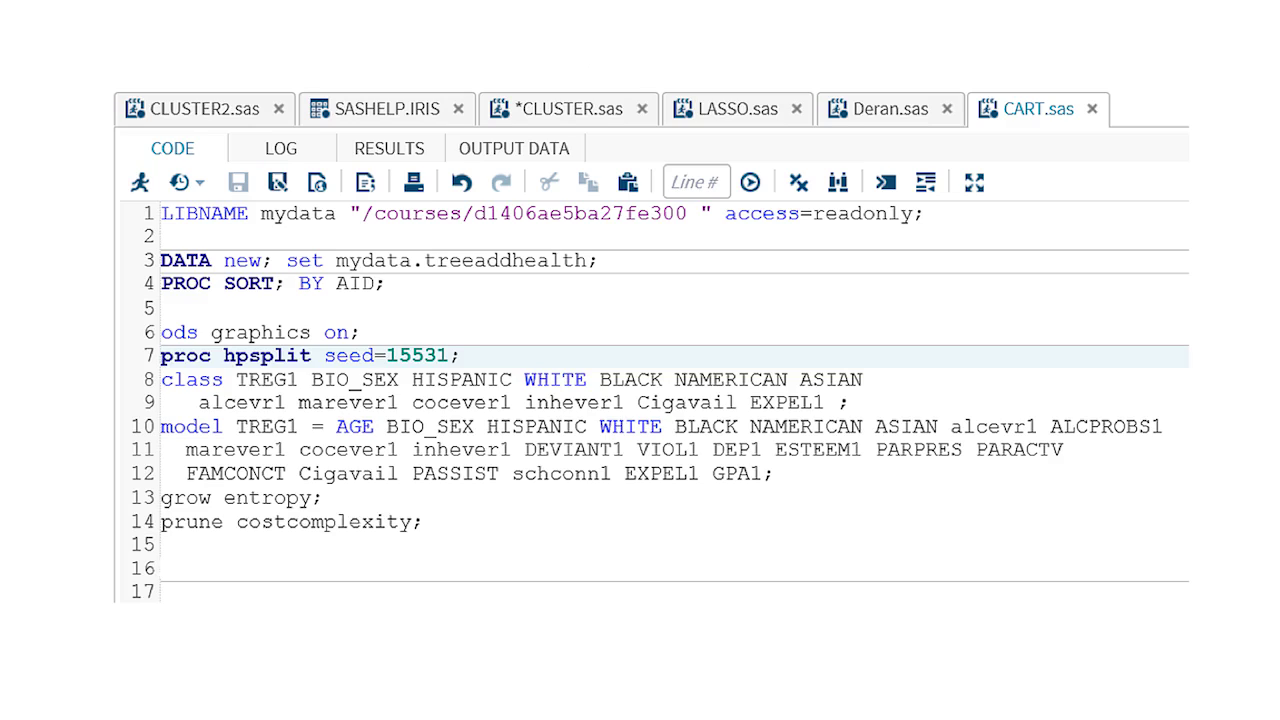
{"action": "type", "text": "RUN;"}
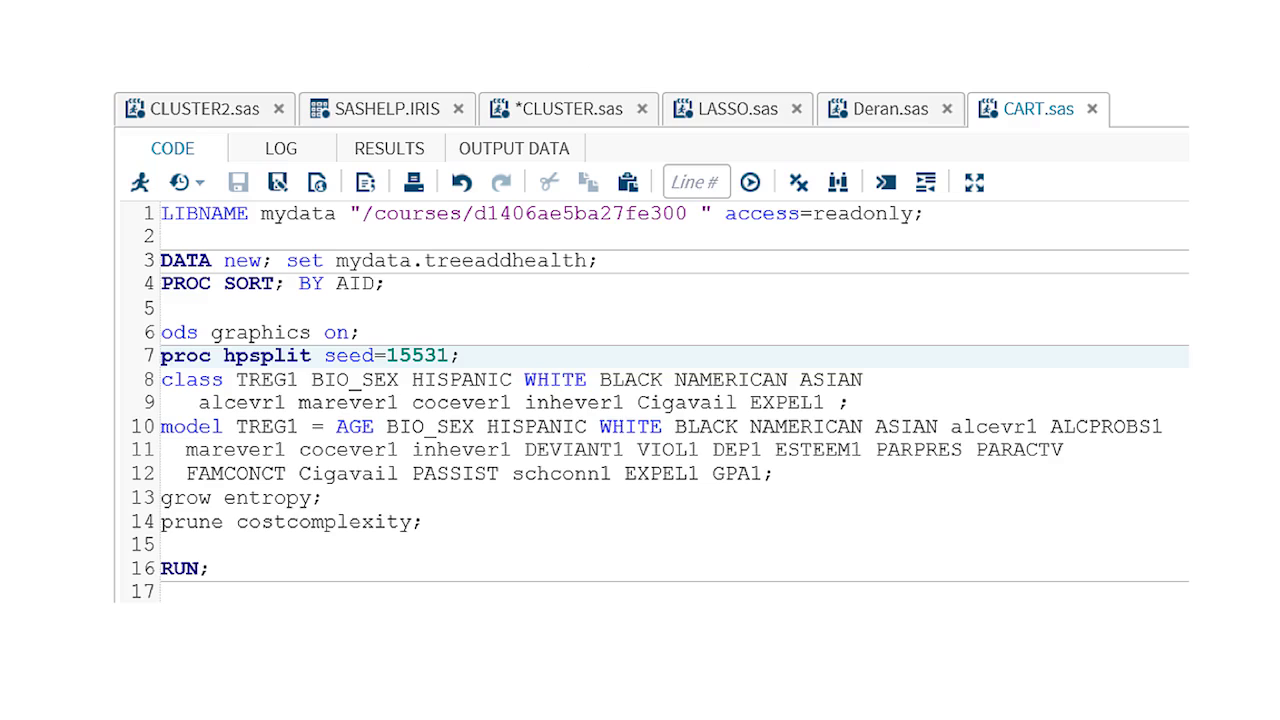